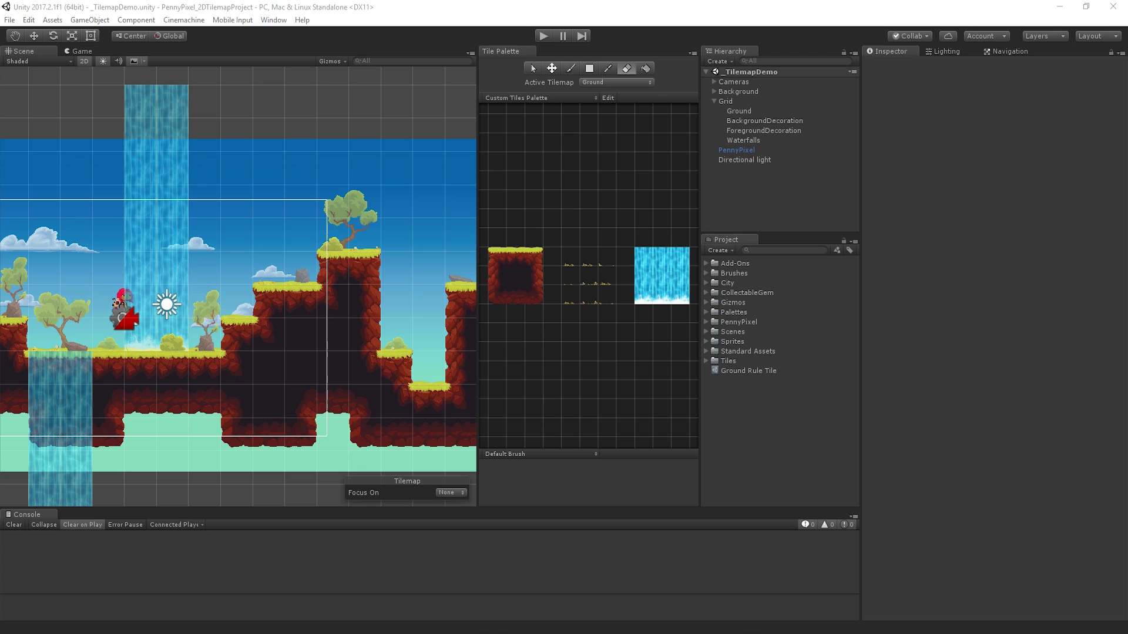
Play-test the level, running and jumping past the waterfalls, then stop the game.
left_click(544, 37)
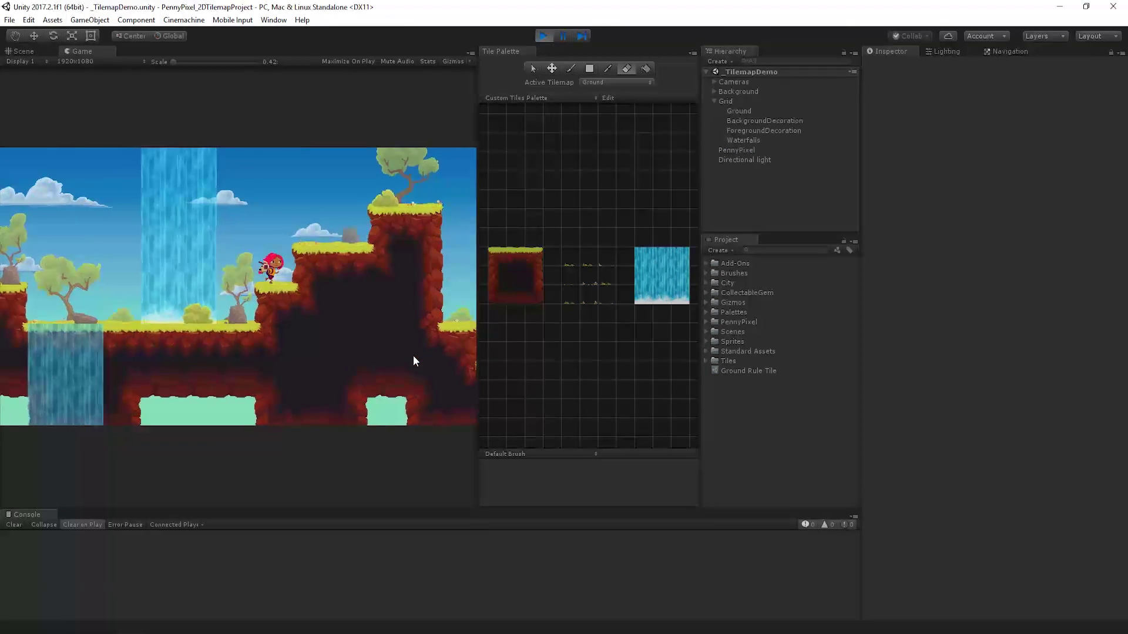
key("Right")
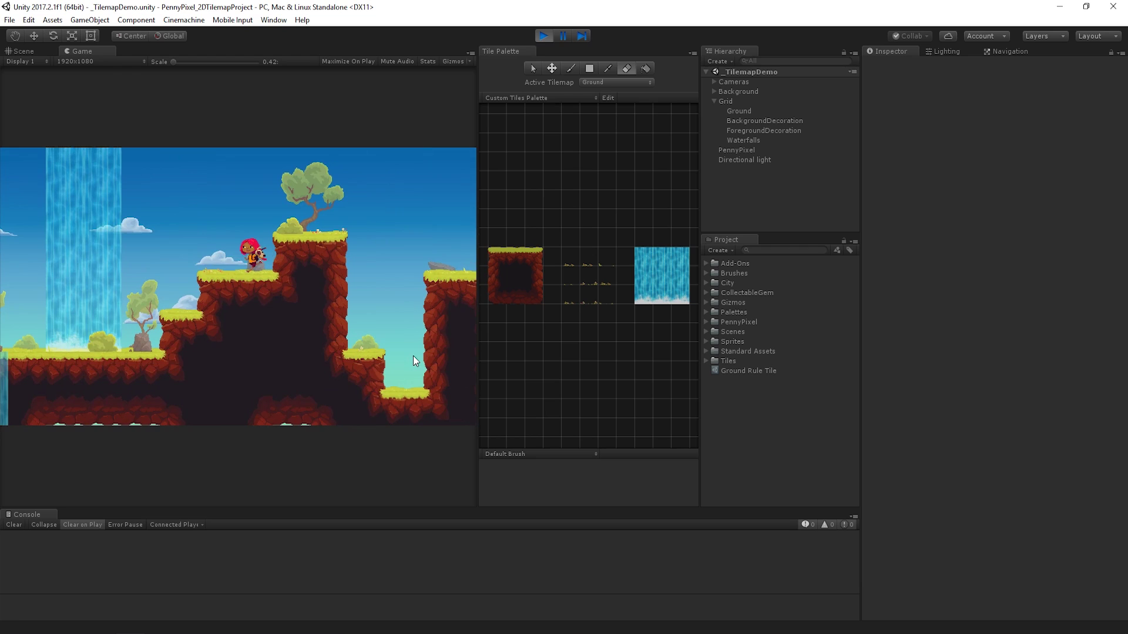
key("Left")
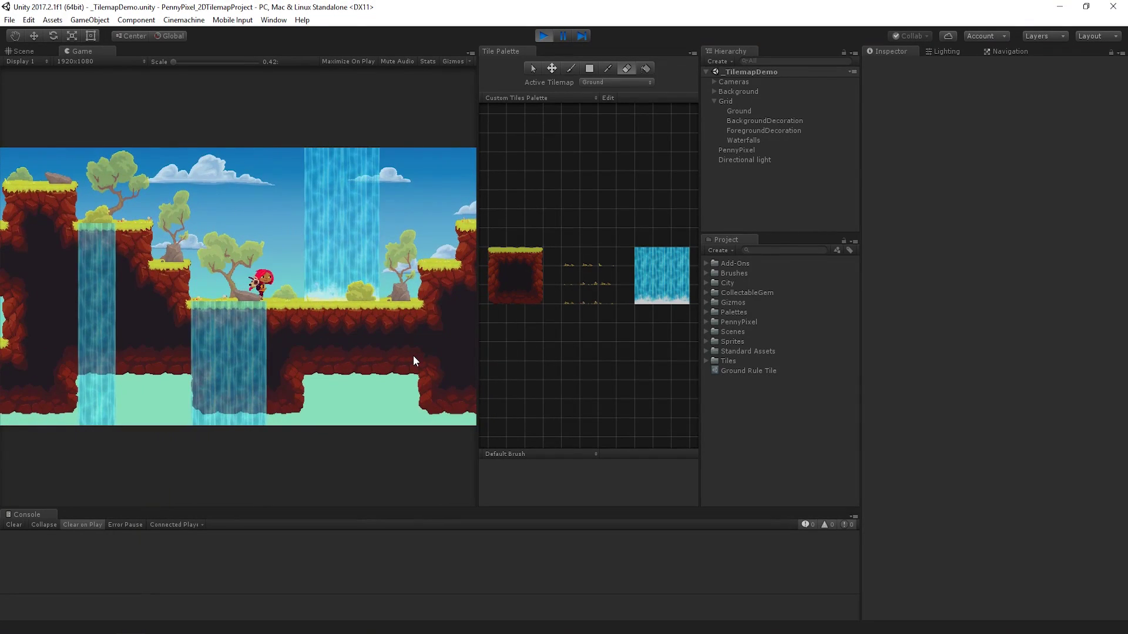
key("space")
key("Right")
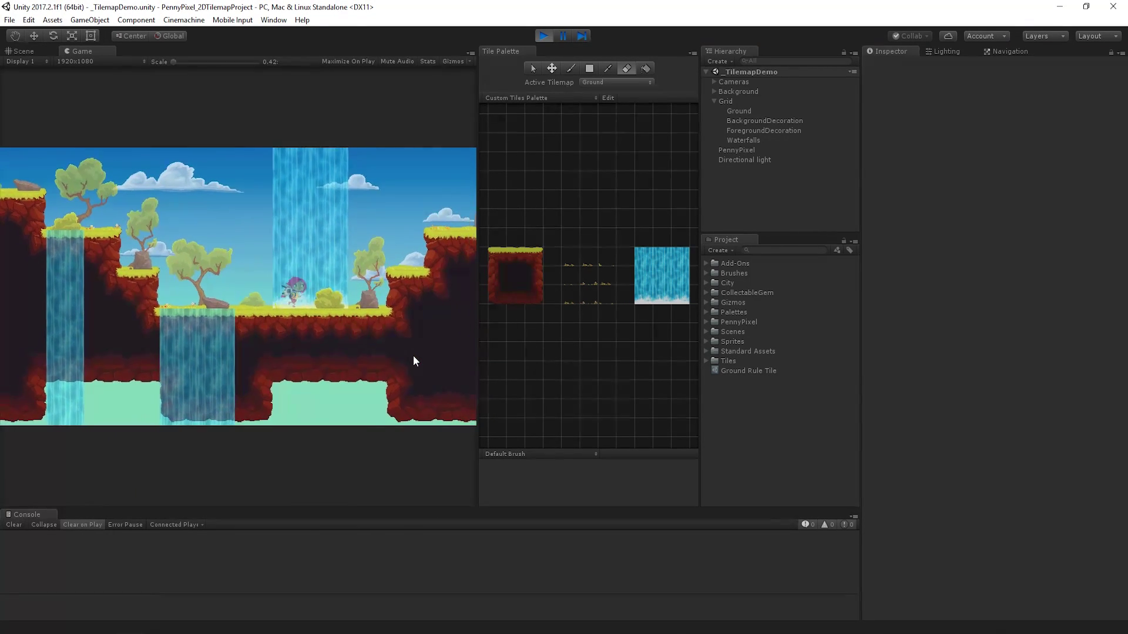
left_click(544, 35)
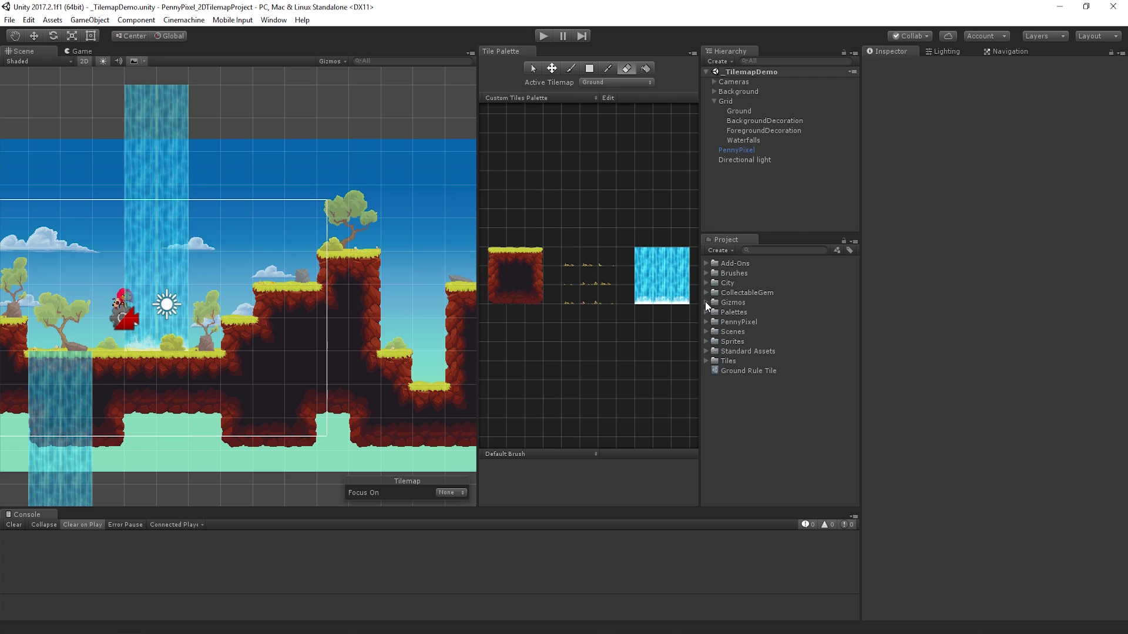
Expand CollectableGem and drag red and blue gem prefabs into the level.
left_click(704, 289)
left_click(771, 343)
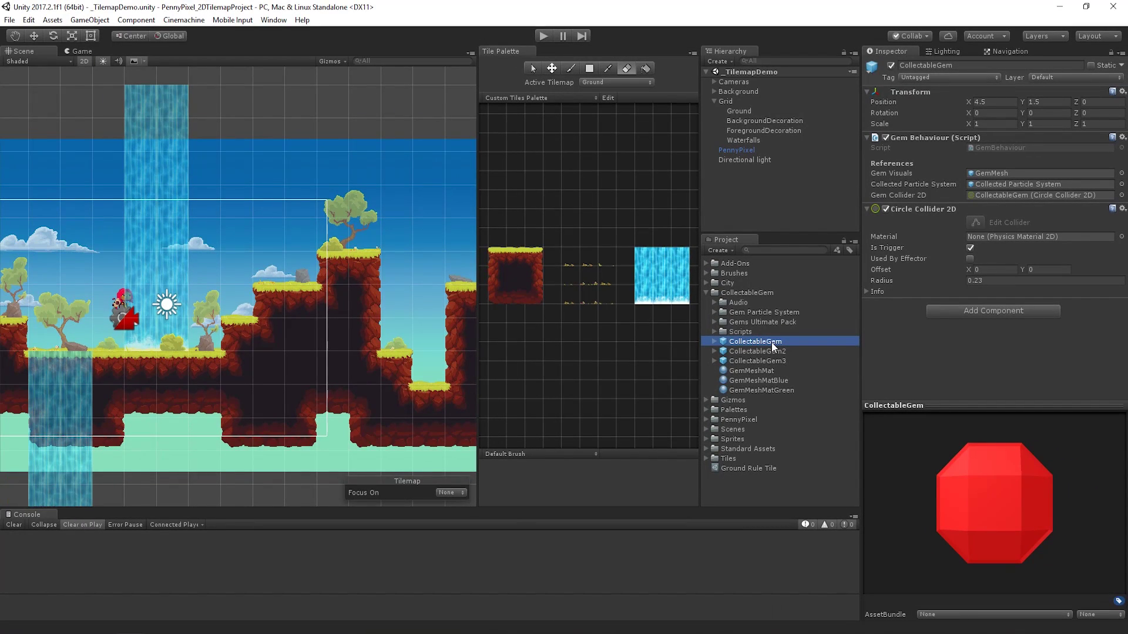
left_click_drag(774, 346, 216, 251)
left_click_drag(215, 198, 215, 222)
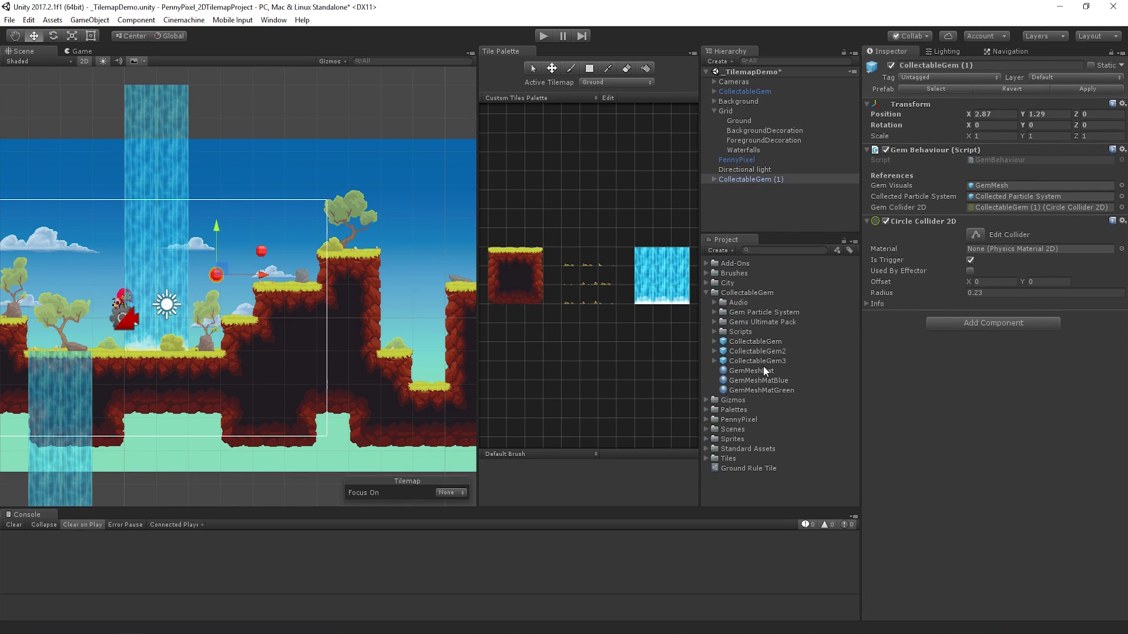
left_click_drag(758, 360, 235, 242)
left_click_drag(755, 342, 249, 283)
Select all the placed gem objects in the Hierarchy and delete them.
left_click(756, 117, "shift")
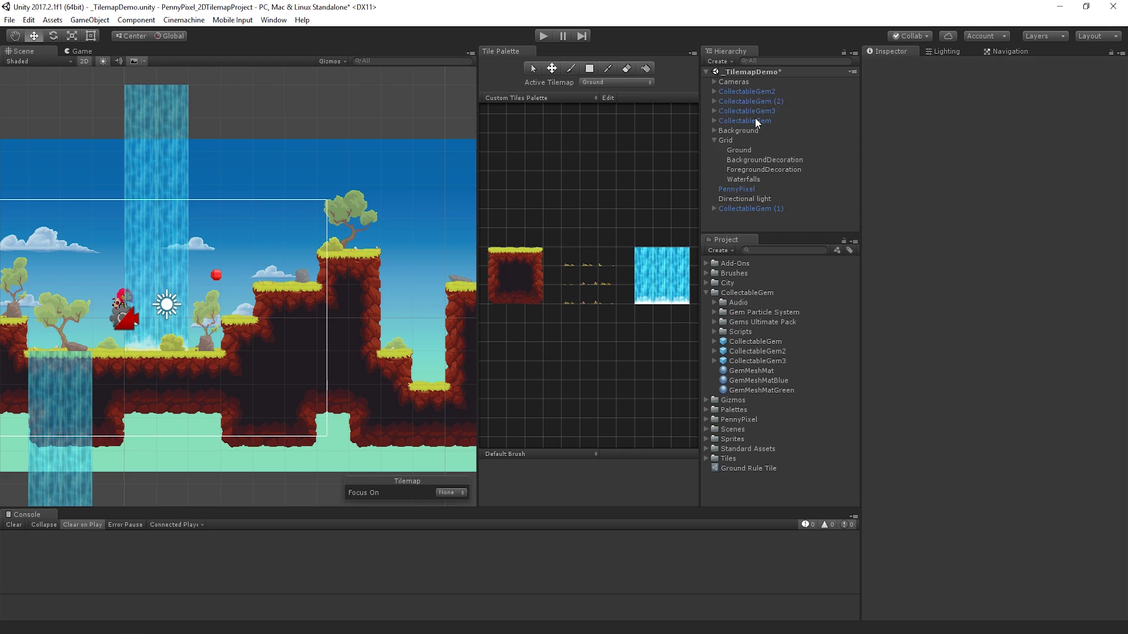
key("Delete")
left_click(758, 170)
key("Delete")
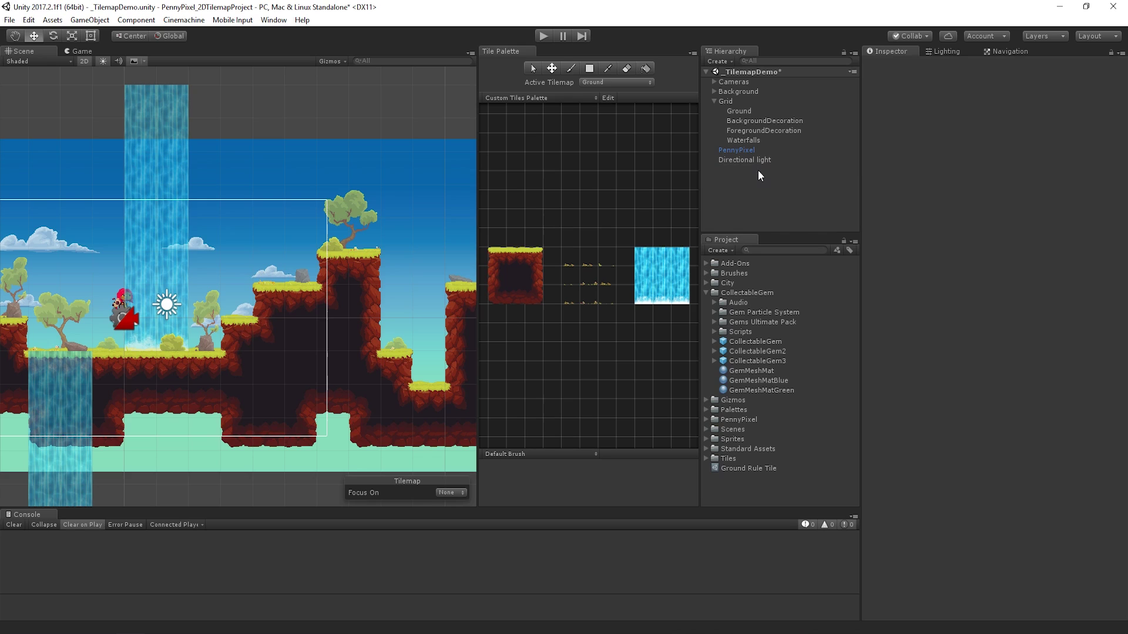
Create a Prefab Brush named 'Gem Brush' and put CollectableGem in its Prefabs list.
left_click(726, 249)
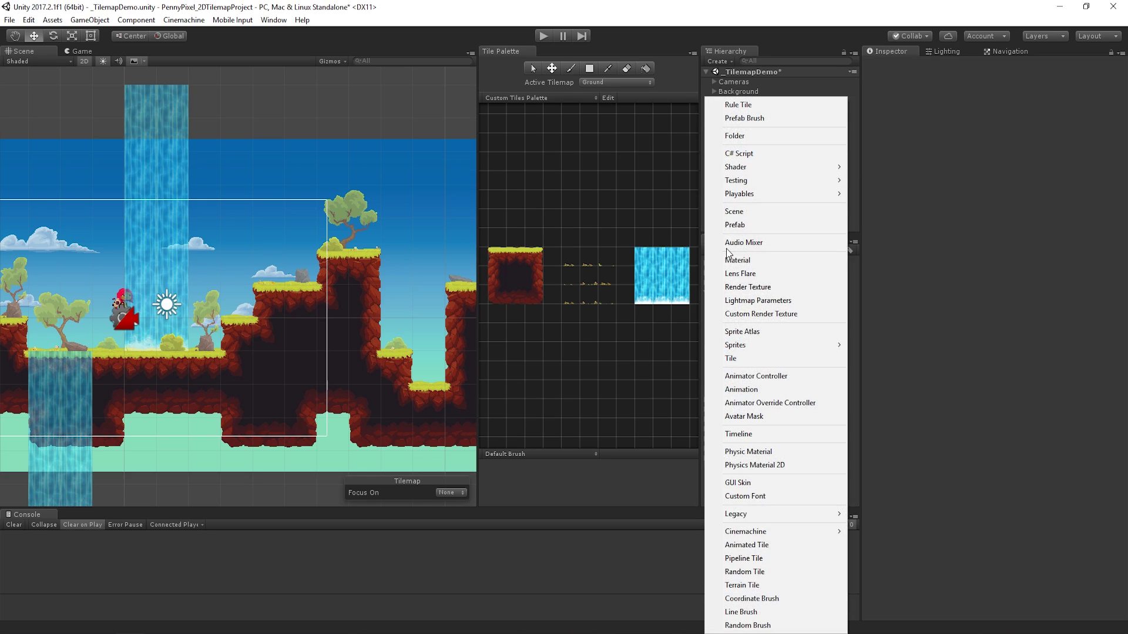
left_click(750, 118)
type("Gem Brush")
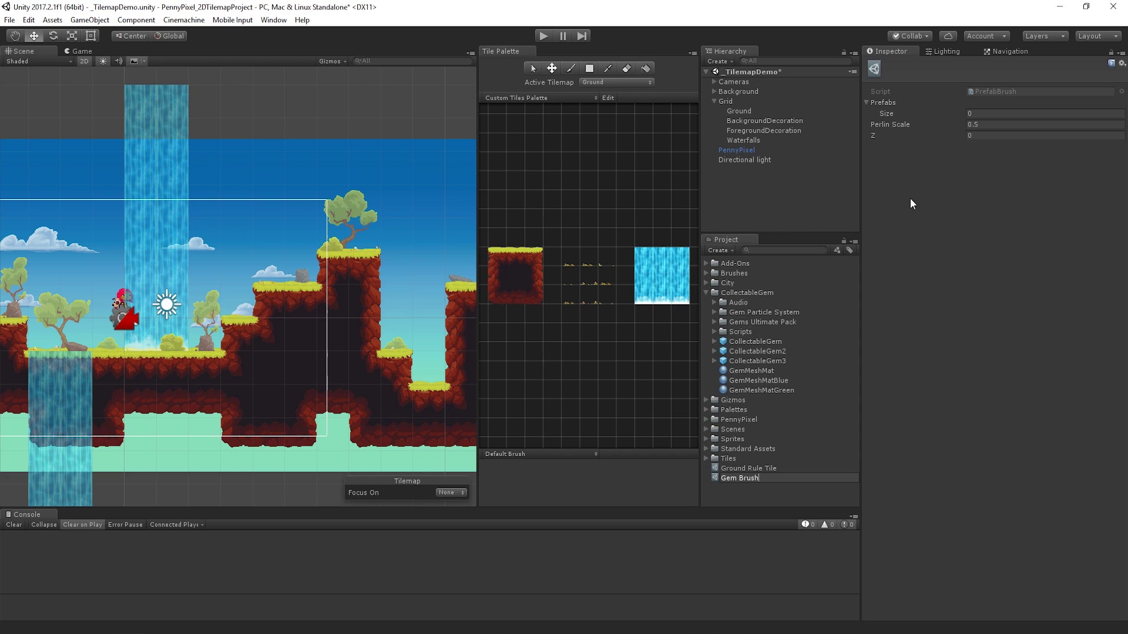
key("Return")
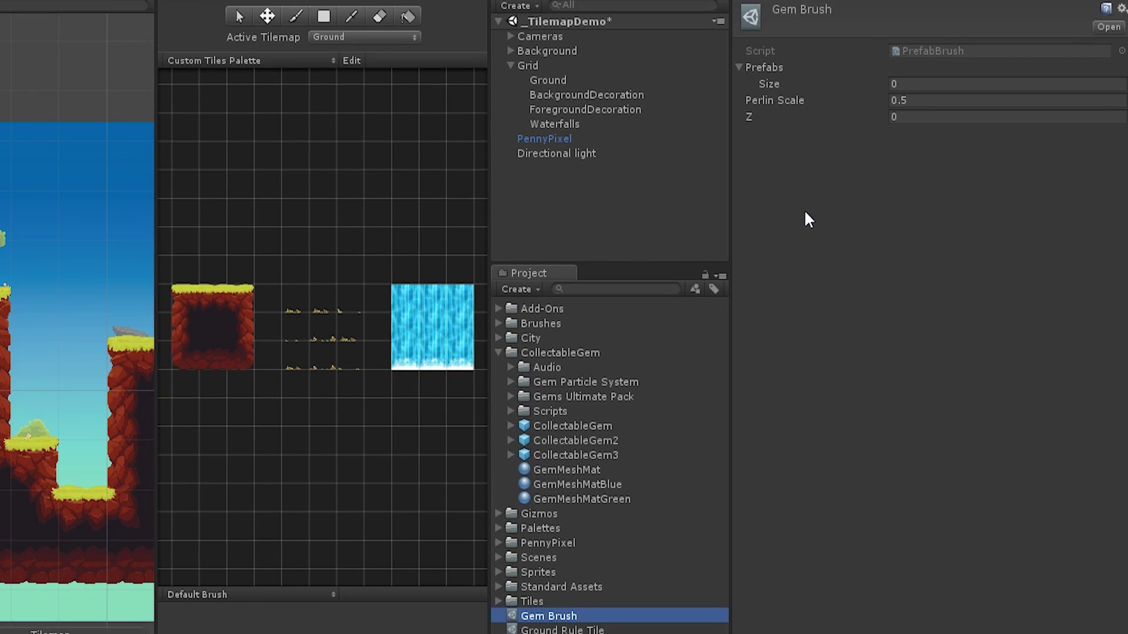
left_click_drag(579, 424, 764, 63)
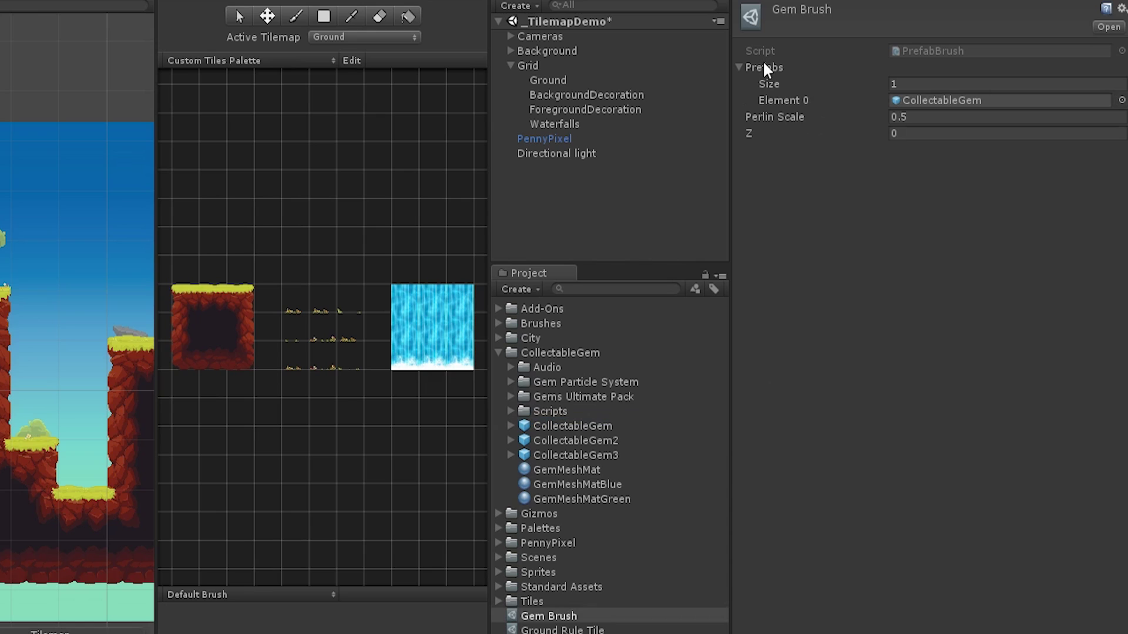
Add a new Tilemap under Grid and name it 'Gems'.
left_click(532, 65)
right_click(536, 64)
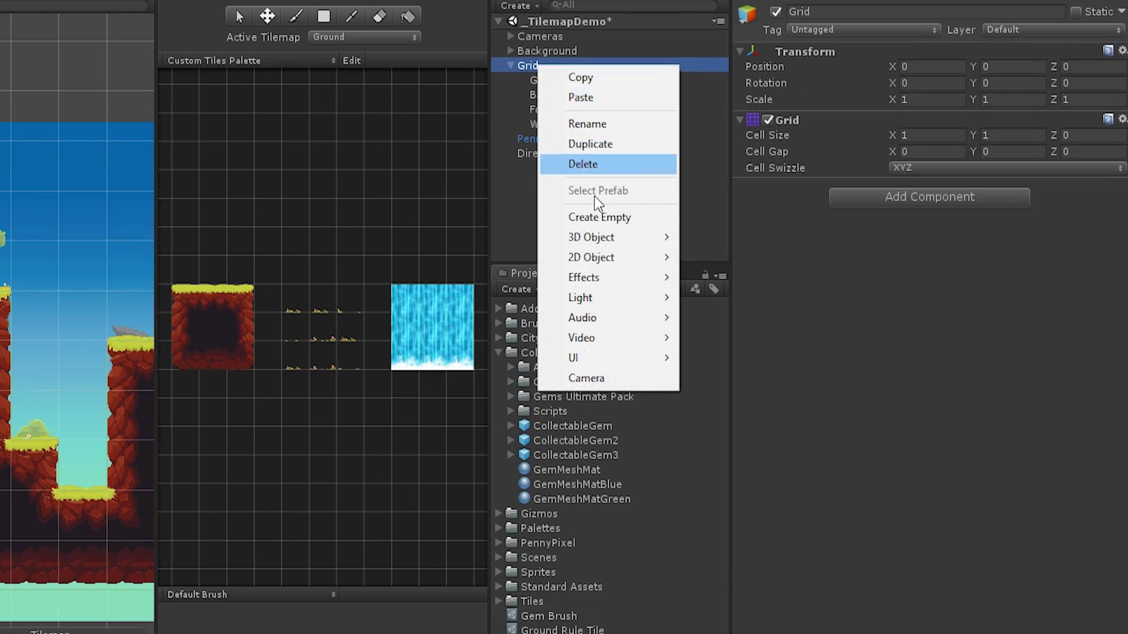
mouse_move(599, 264)
left_click(723, 275)
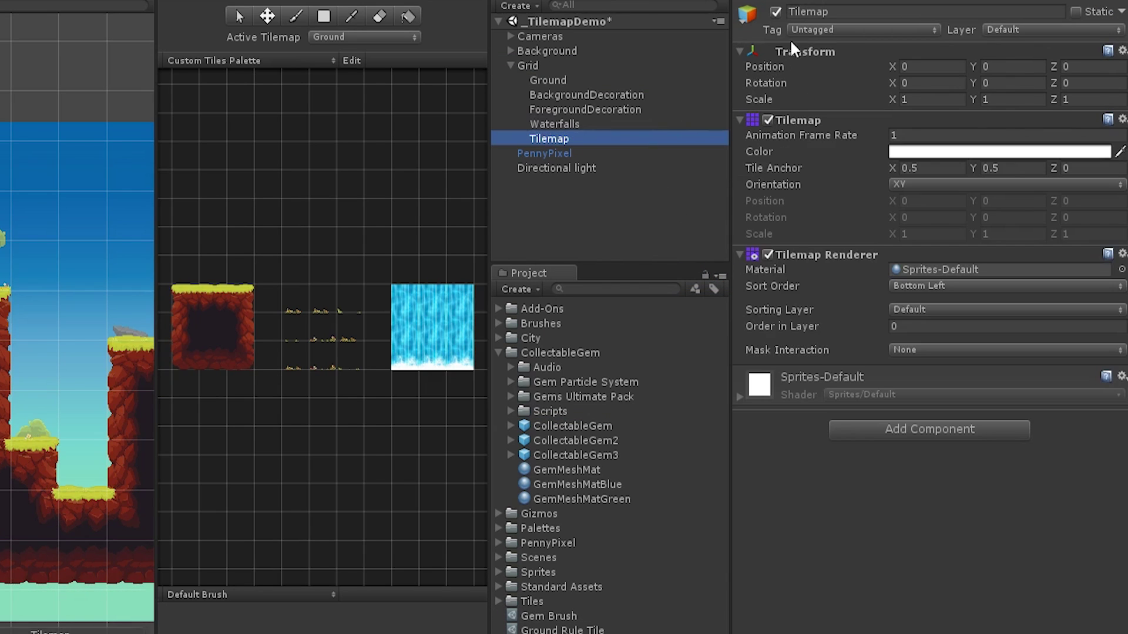
left_click(810, 13)
type("Gems")
Paint red gems over the platforms with the Gem Brush.
left_click(282, 595)
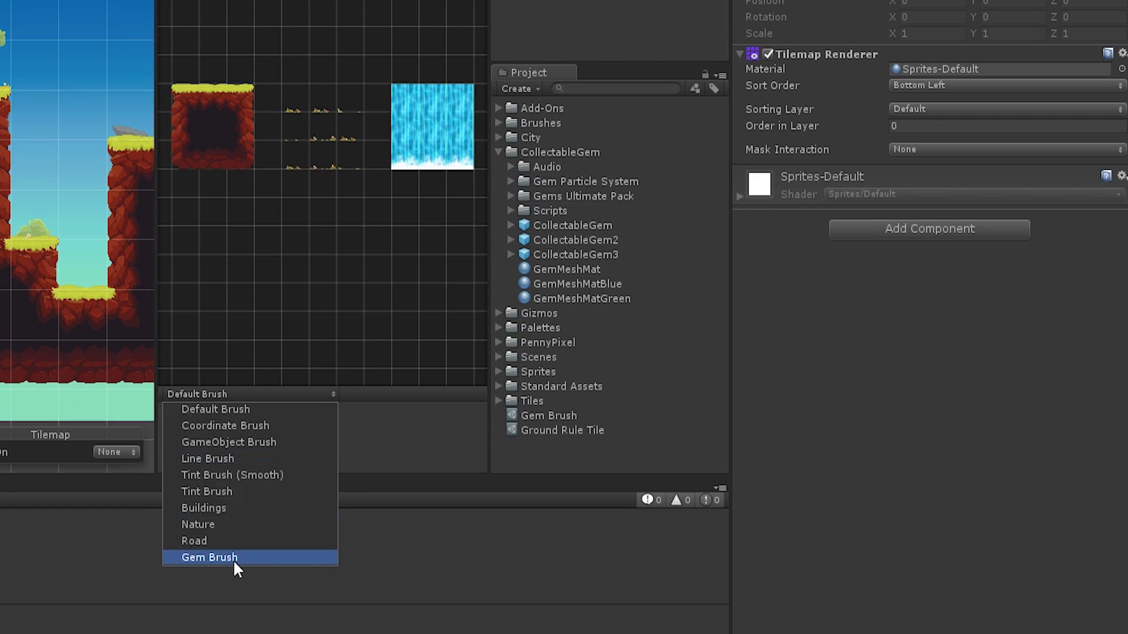
left_click(232, 559)
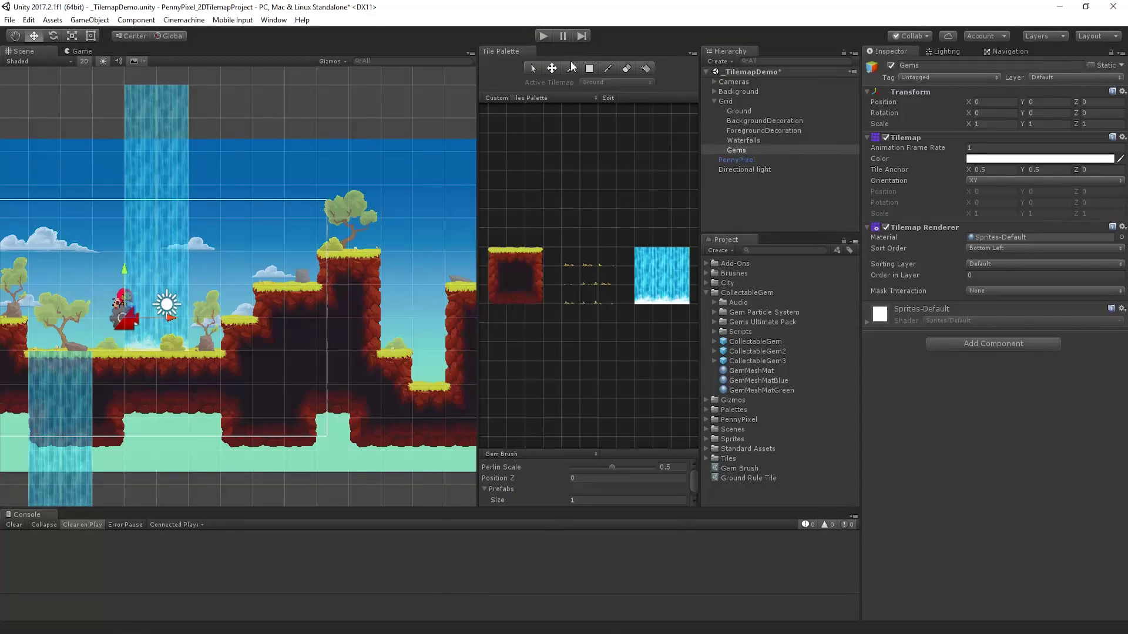
left_click(205, 301)
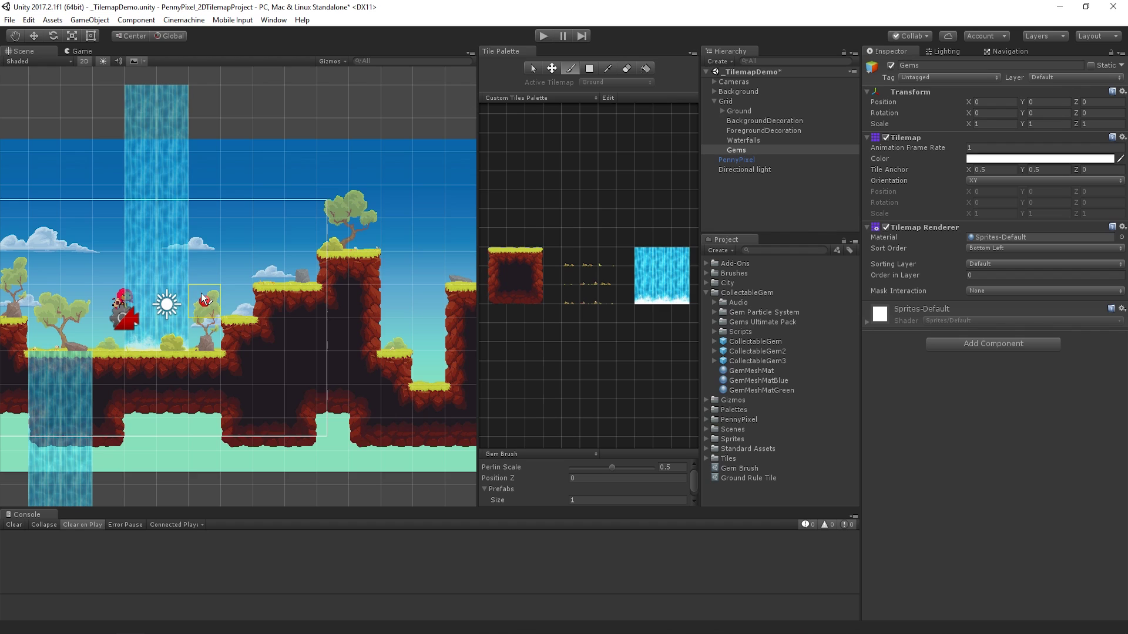
mouse_move(241, 269)
left_mouse_down()
mouse_move(297, 262)
mouse_move(298, 234)
mouse_move(341, 231)
left_mouse_up()
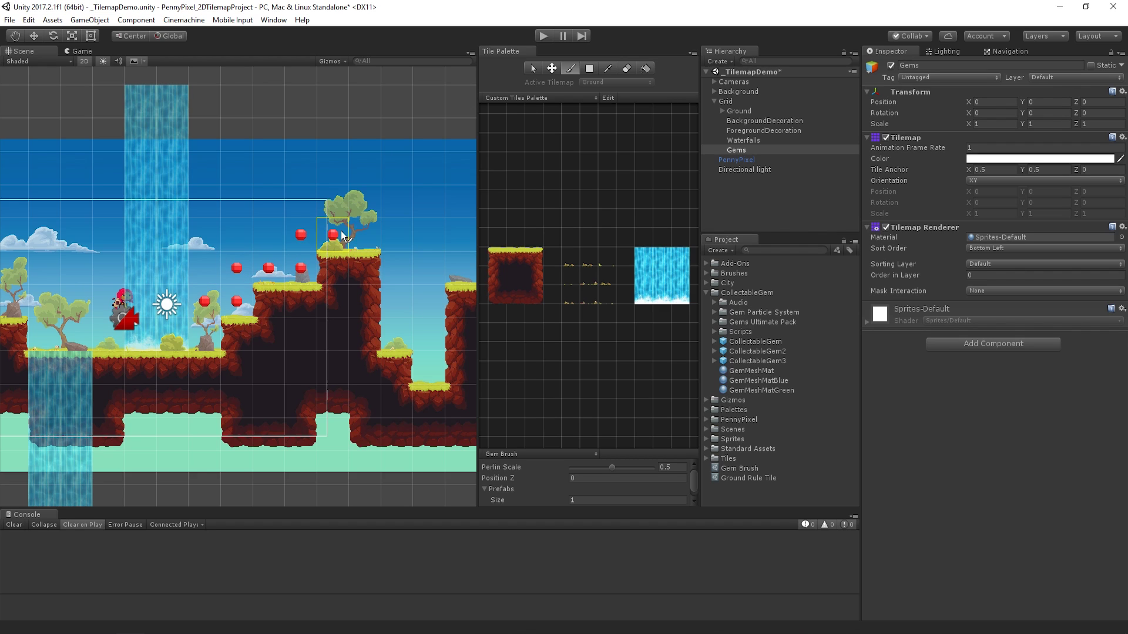
Play-test the level, moving and jumping the character through it, then stop.
left_click(544, 34)
key("Right")
key("space")
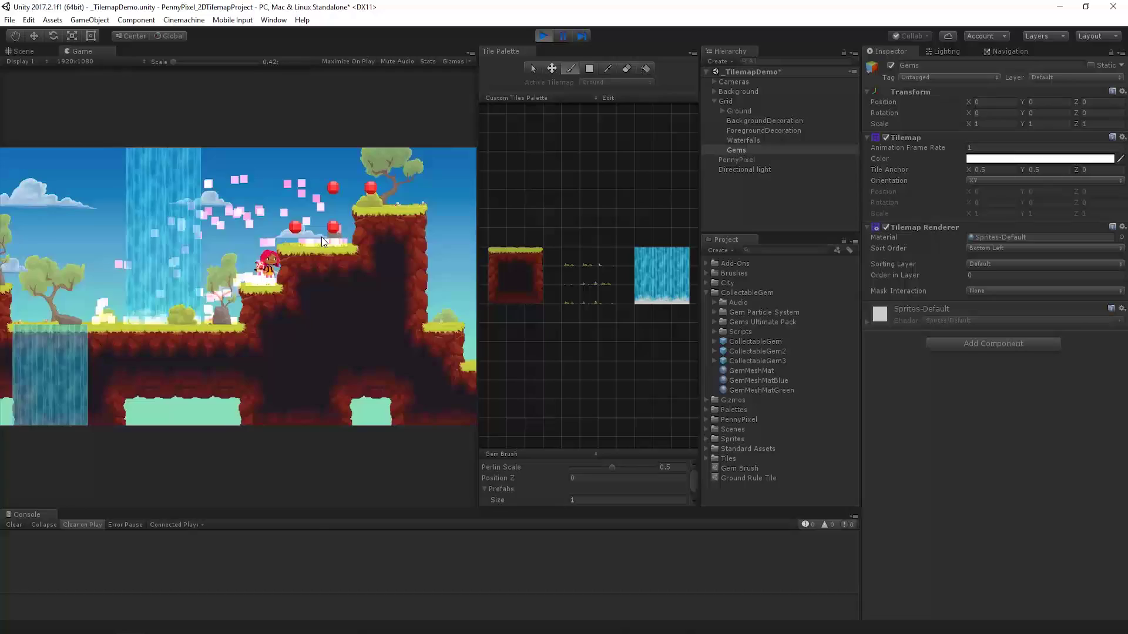
key("Right")
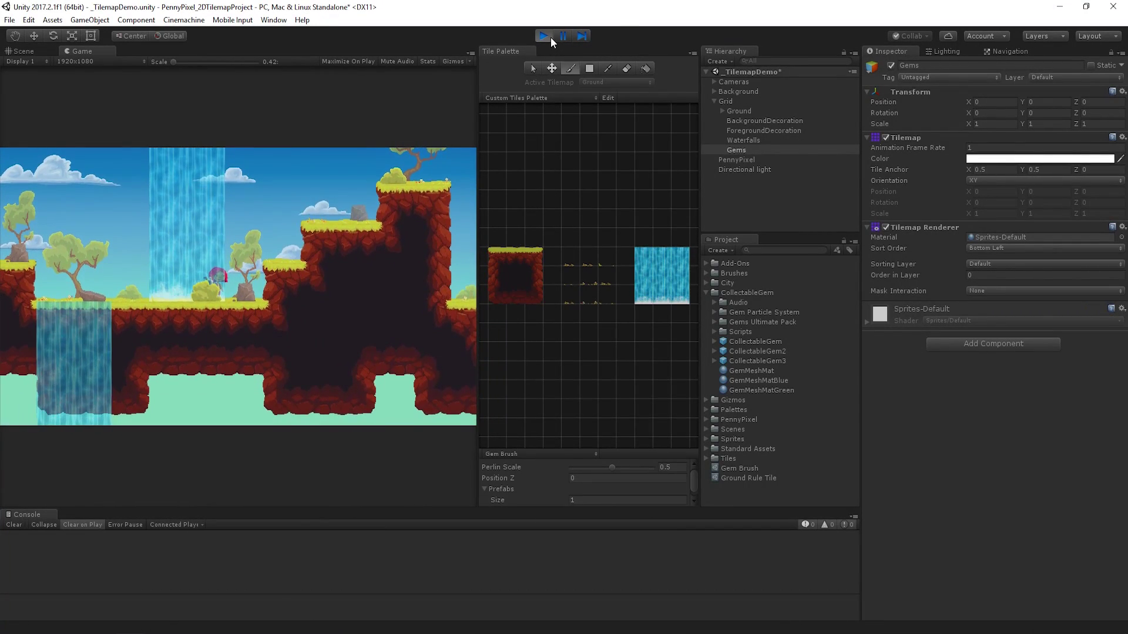
left_click(544, 36)
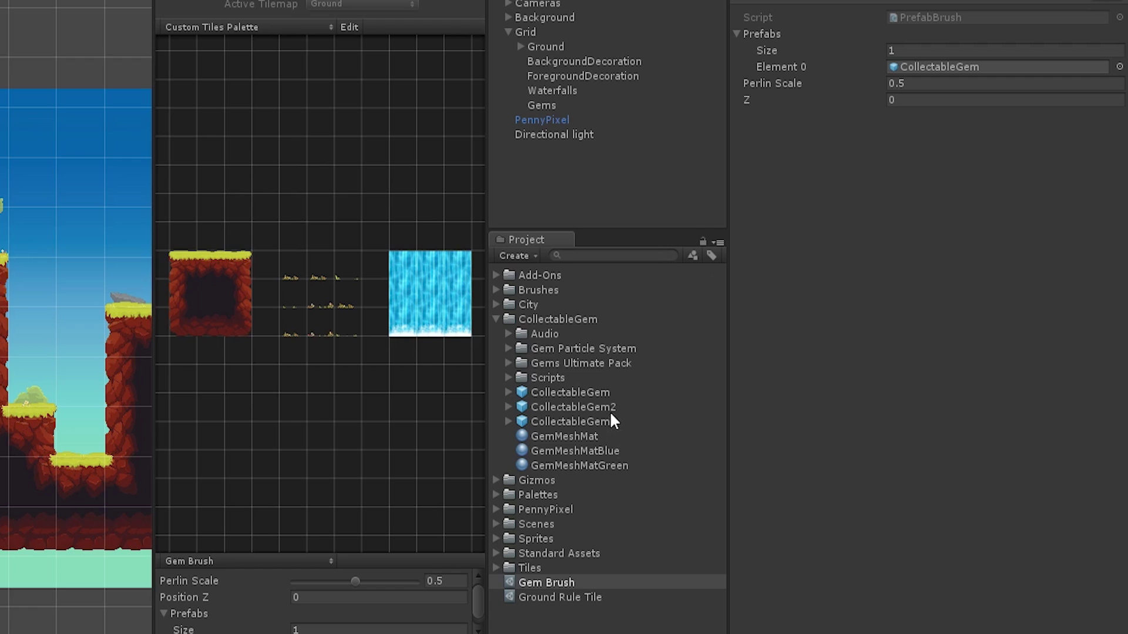
Add CollectableGem2 to the Gem Brush, then paint gems over the upper platforms, right side and left edge.
left_click_drag(610, 411, 766, 37)
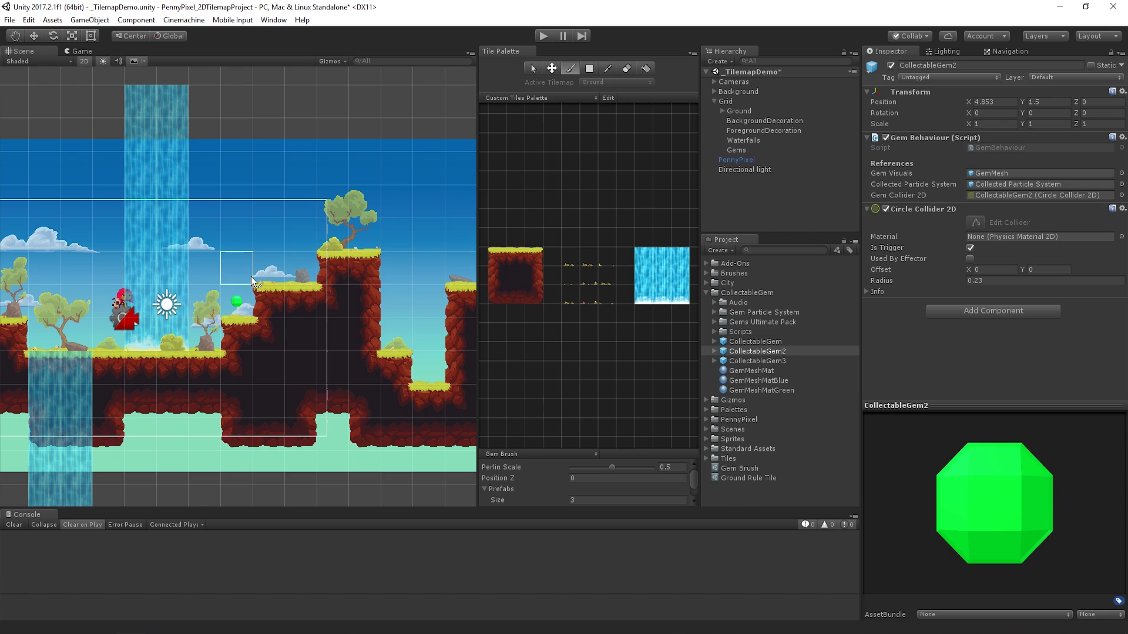
mouse_move(281, 266)
left_mouse_down()
mouse_move(314, 268)
mouse_move(314, 235)
mouse_move(367, 230)
mouse_move(366, 203)
mouse_move(268, 216)
left_mouse_up()
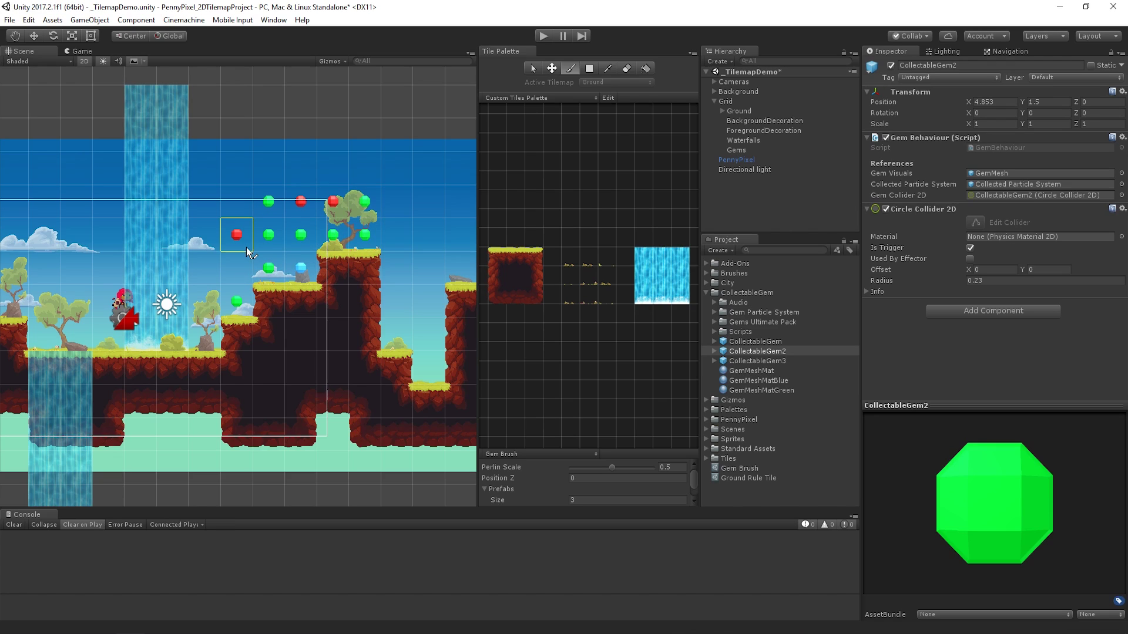
mouse_move(414, 325)
left_mouse_down()
mouse_move(415, 267)
mouse_move(429, 365)
left_mouse_up()
mouse_move(44, 336)
left_mouse_down()
mouse_move(40, 290)
mouse_move(14, 298)
left_mouse_up()
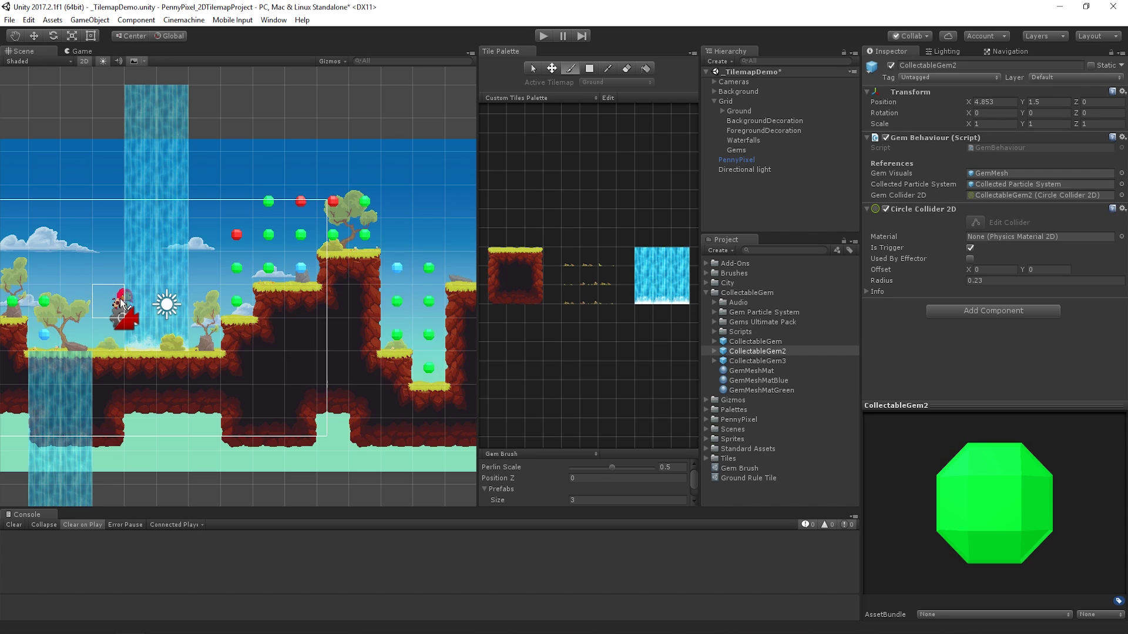
middle_click_drag(31, 291, 88, 275)
mouse_move(88, 275)
left_mouse_down()
mouse_move(19, 255)
mouse_move(11, 223)
mouse_move(33, 211)
mouse_move(103, 220)
left_mouse_up()
Play the level to collect gems, try painting trees in the 3D scene, then select Grid.
key("ctrl+p")
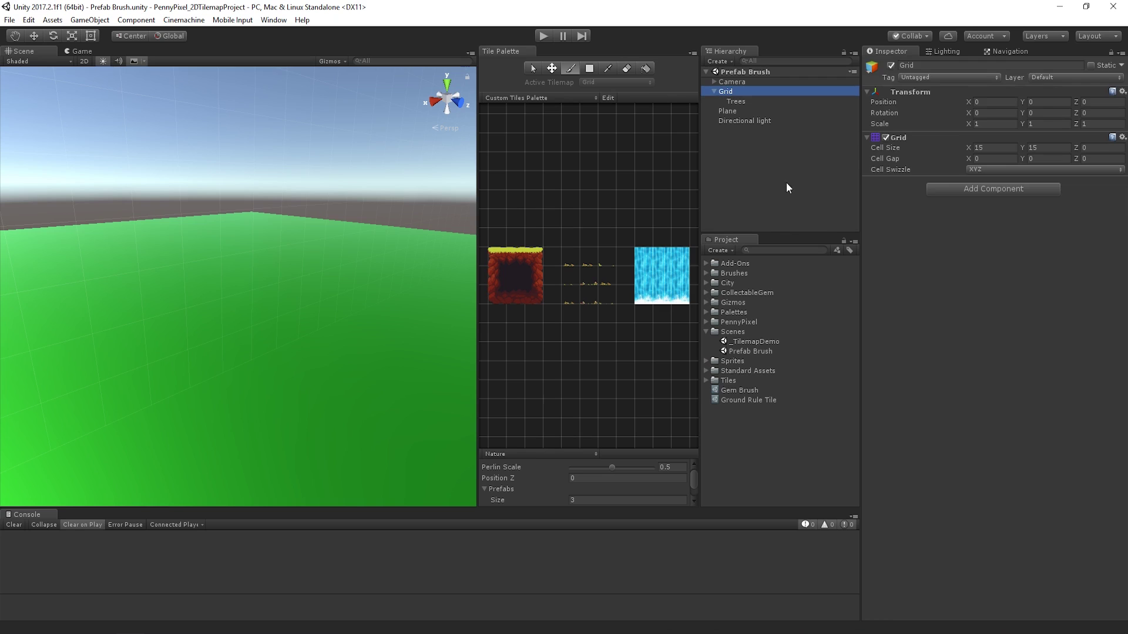
mouse_move(185, 317)
left_mouse_down()
mouse_move(206, 127)
mouse_move(283, 91)
mouse_move(406, 135)
mouse_move(387, 270)
mouse_move(337, 325)
mouse_move(320, 249)
mouse_move(241, 235)
left_mouse_up()
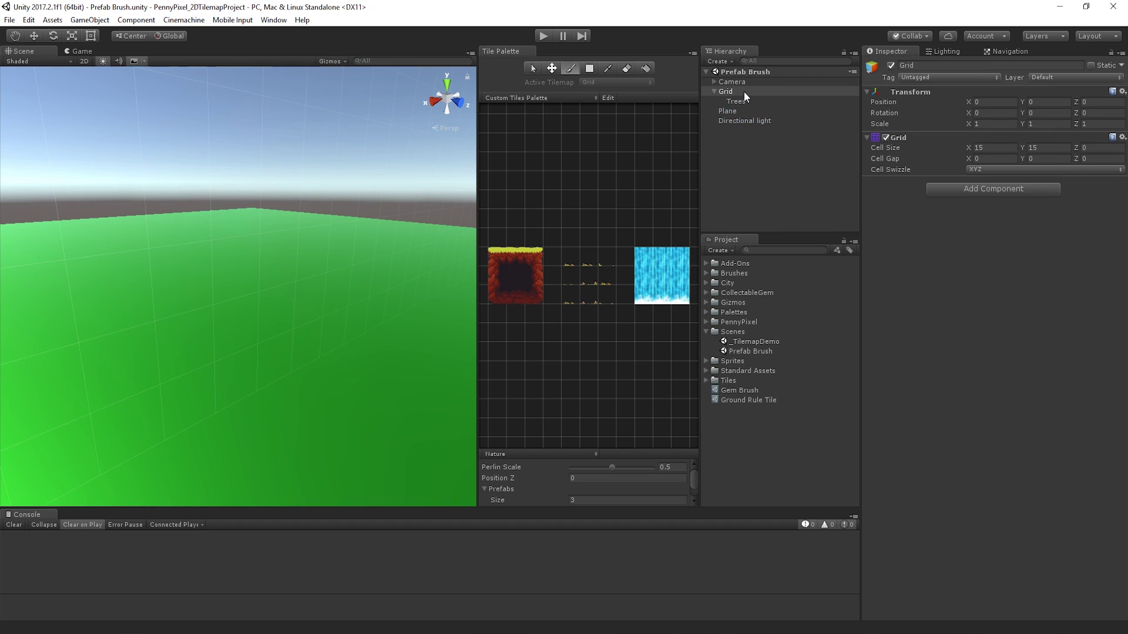
left_click(744, 90)
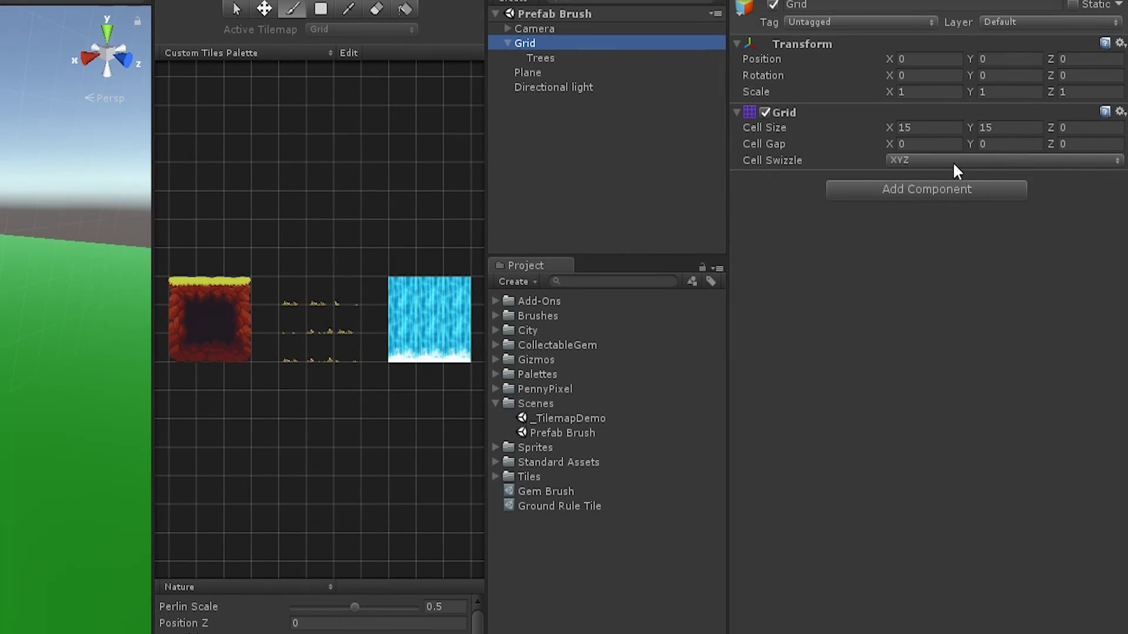
Set Grid's Cell Swizzle to XZY and the Trees tilemap's Orientation to XZ.
left_click(992, 167)
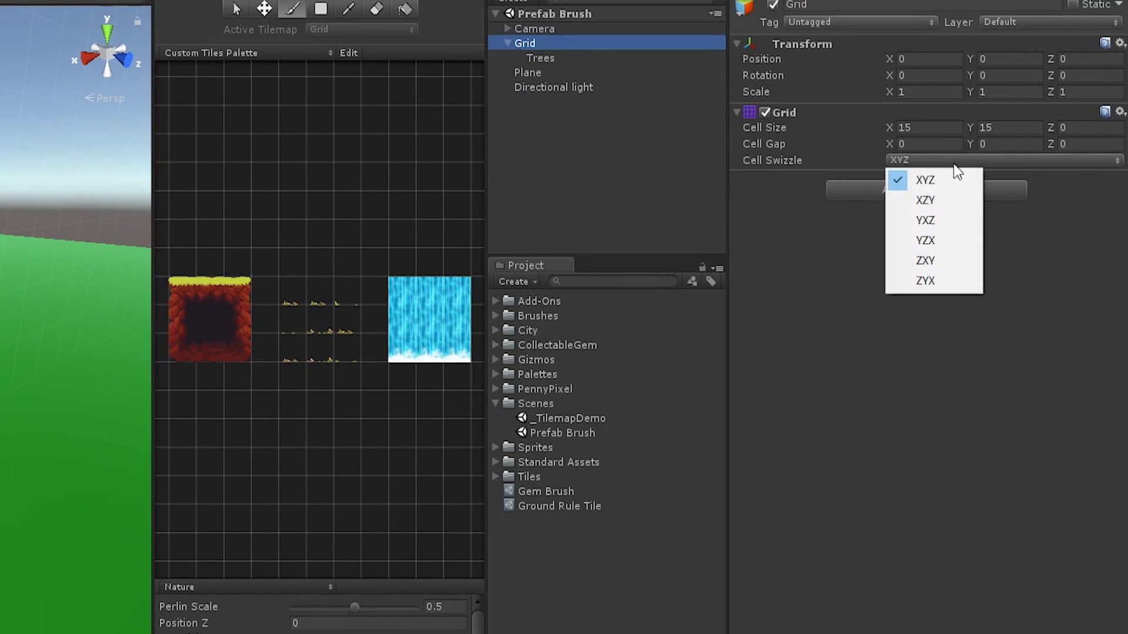
left_click(926, 201)
left_click(548, 58)
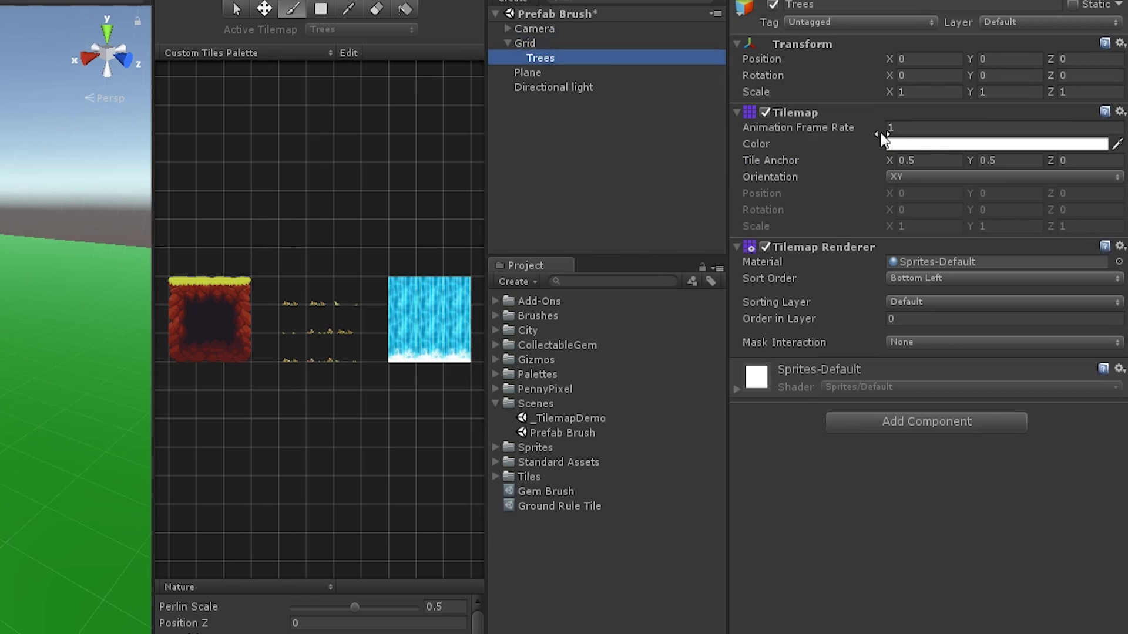
left_click(950, 177)
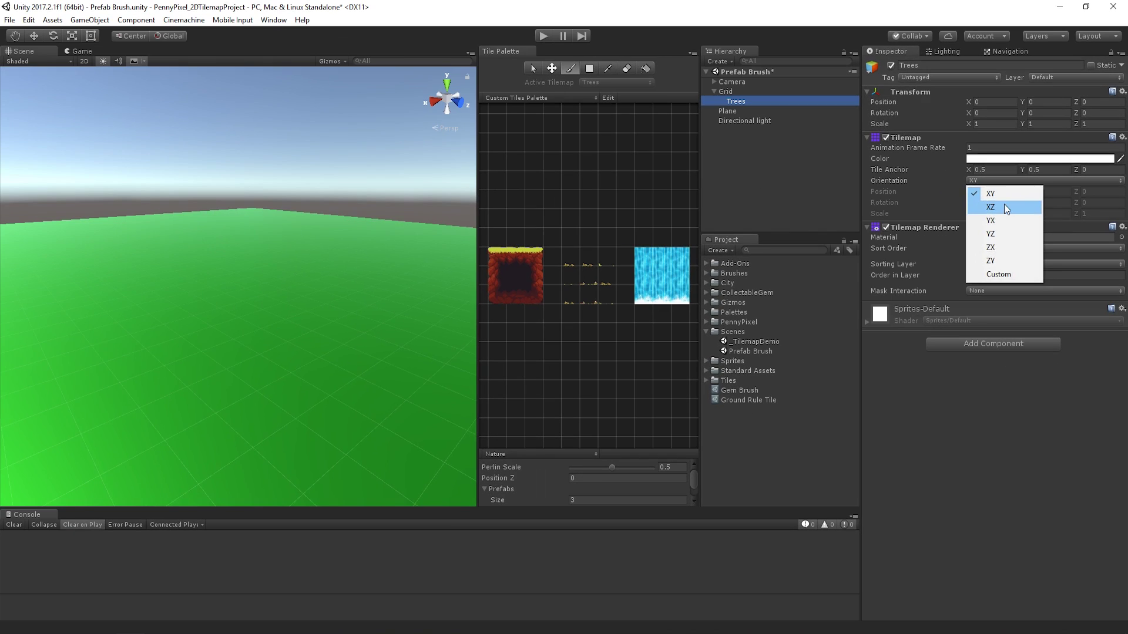
left_click(943, 215)
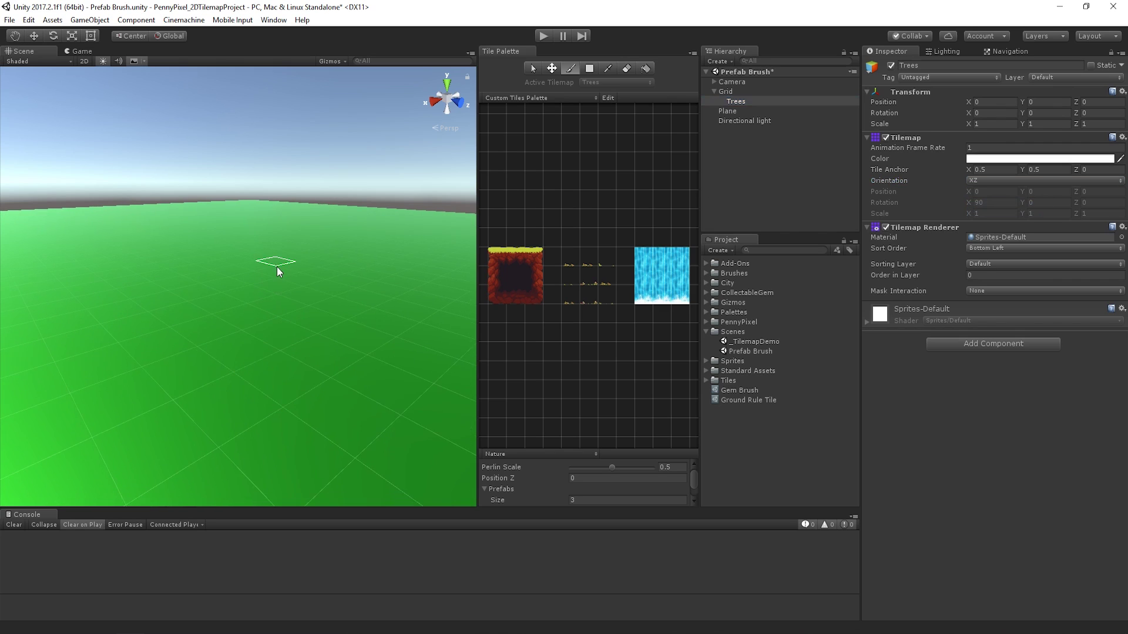
Paint Nature-brush trees across the plane's centre, right side and lower left.
mouse_move(267, 262)
left_mouse_down()
mouse_move(201, 282)
mouse_move(134, 255)
mouse_move(103, 314)
mouse_move(170, 354)
left_mouse_up()
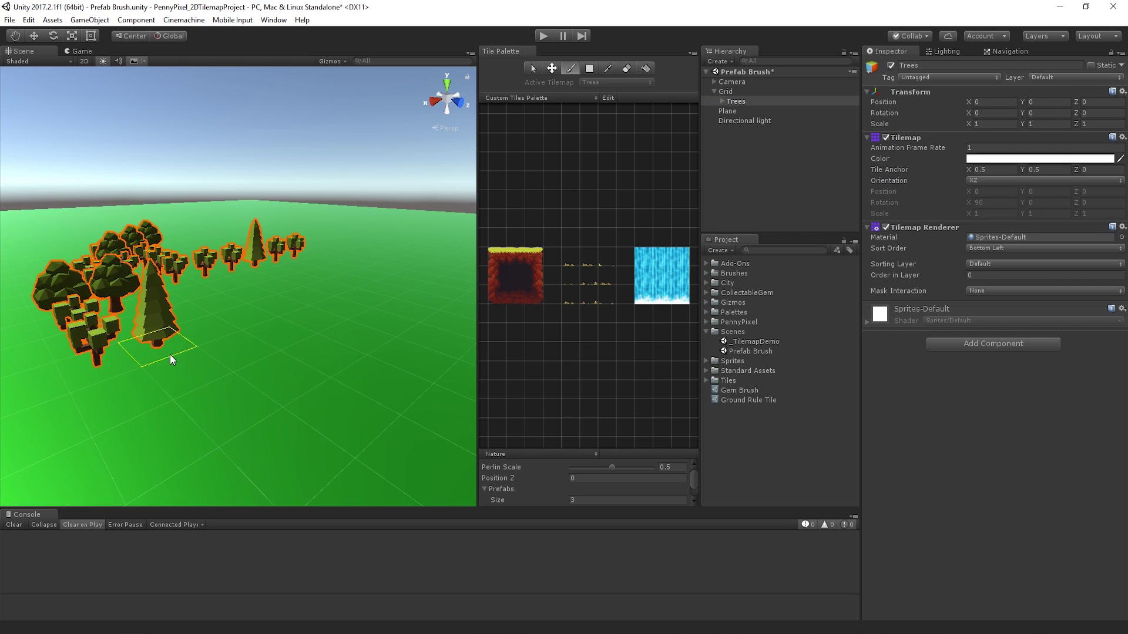
mouse_move(252, 280)
left_mouse_down()
mouse_move(308, 309)
mouse_move(332, 341)
mouse_move(239, 408)
mouse_move(220, 398)
mouse_move(382, 406)
left_mouse_up()
mouse_move(381, 407)
middle_mouse_down()
mouse_move(297, 376)
mouse_move(284, 244)
middle_mouse_up()
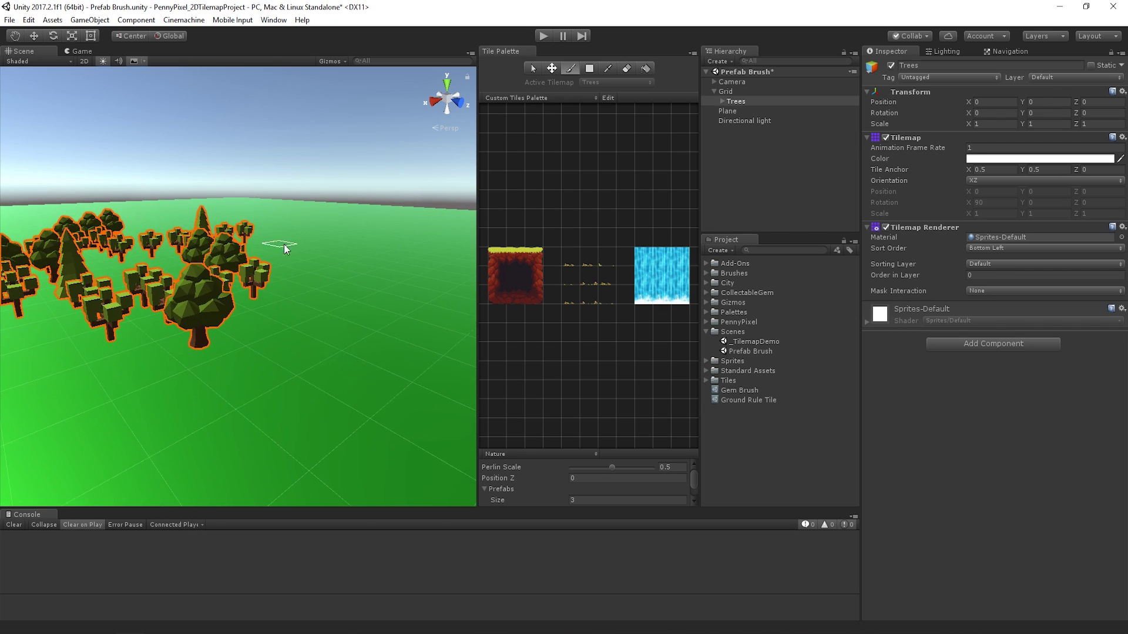
mouse_move(265, 229)
left_mouse_down()
mouse_move(346, 262)
mouse_move(343, 330)
mouse_move(295, 375)
mouse_move(377, 366)
mouse_move(439, 315)
mouse_move(411, 267)
left_mouse_up()
scroll(352, 294, "down", 3)
mouse_move(86, 346)
left_mouse_down()
mouse_move(57, 335)
mouse_move(125, 432)
left_mouse_up()
middle_click_drag(299, 386, 217, 379)
left_click_drag(397, 290, 227, 378)
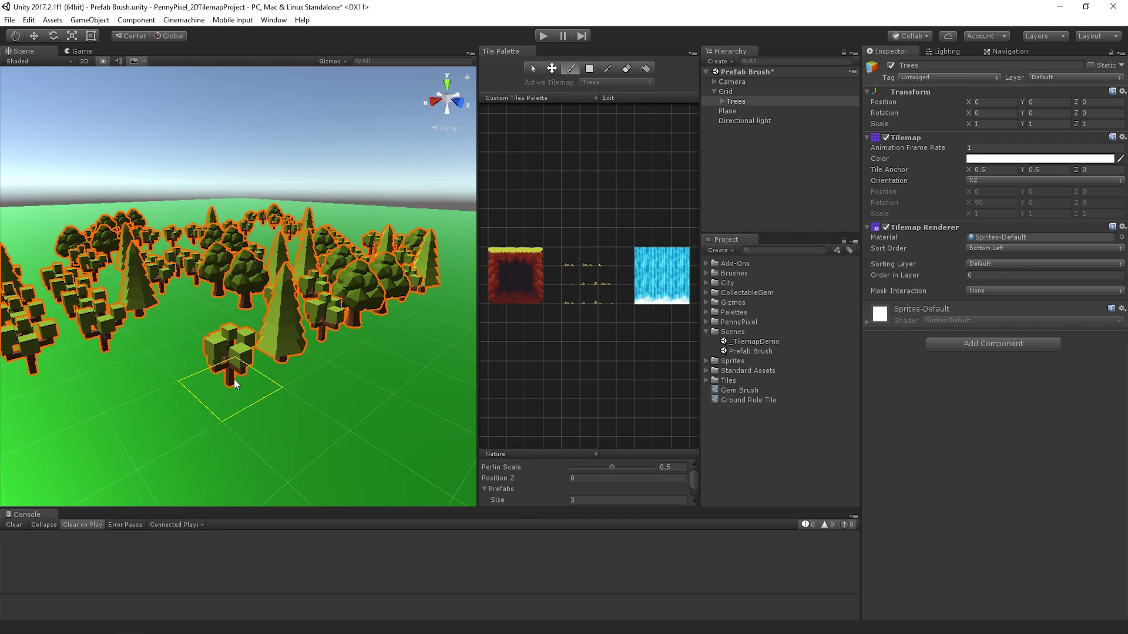